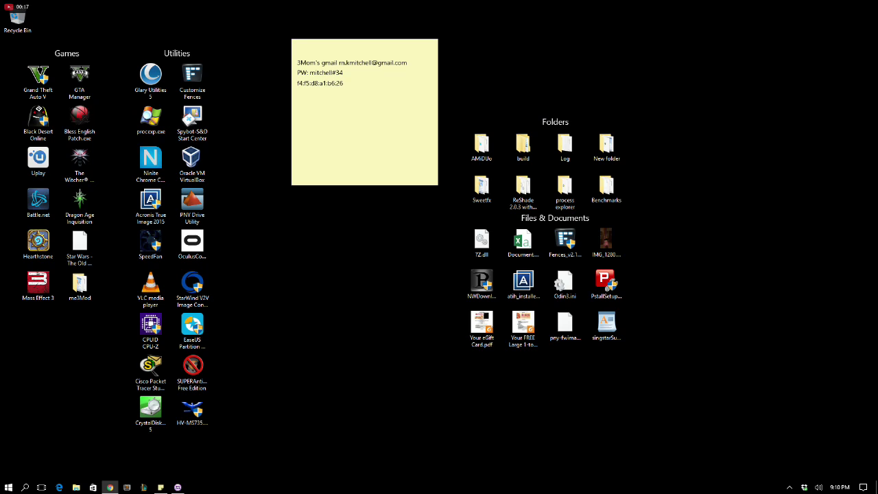
# - Quit Free Download Manager, which is running in the background
pyautogui.click(789, 487)
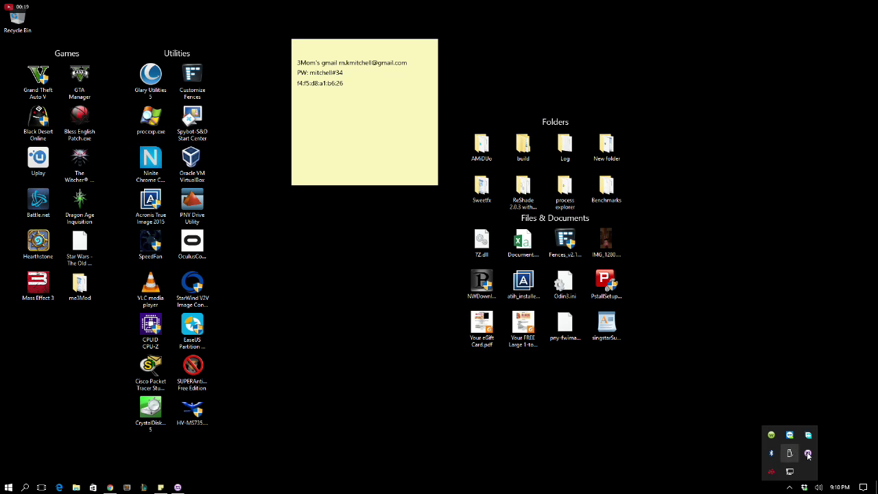
pyautogui.rightClick(807, 439)
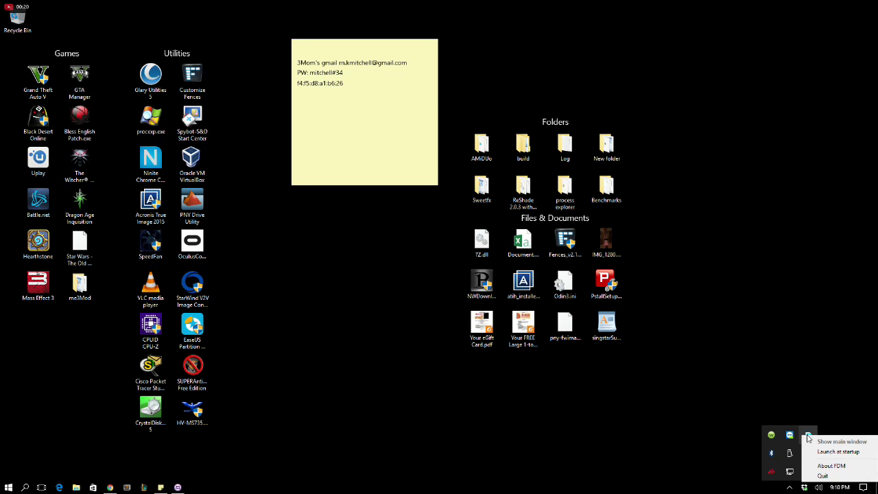
pyautogui.click(822, 475)
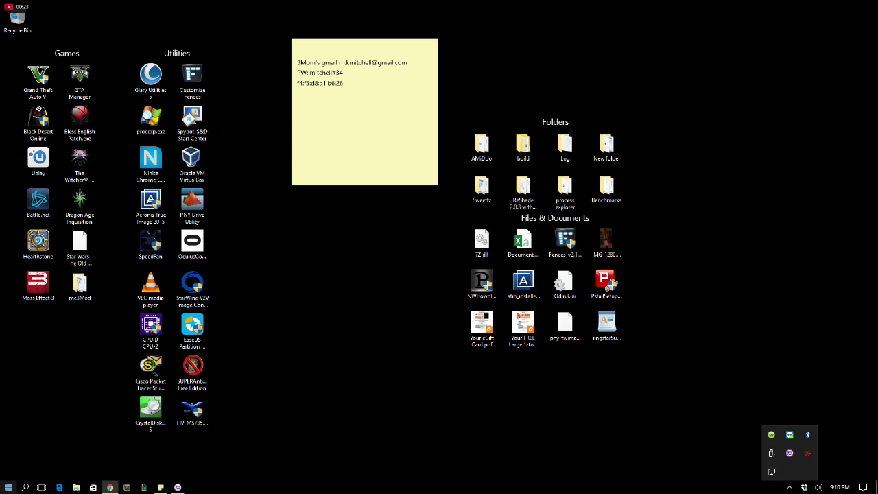
# - Find and launch InputMapper, staying on its home page
pyautogui.click(9, 487)
pyautogui.write('input')
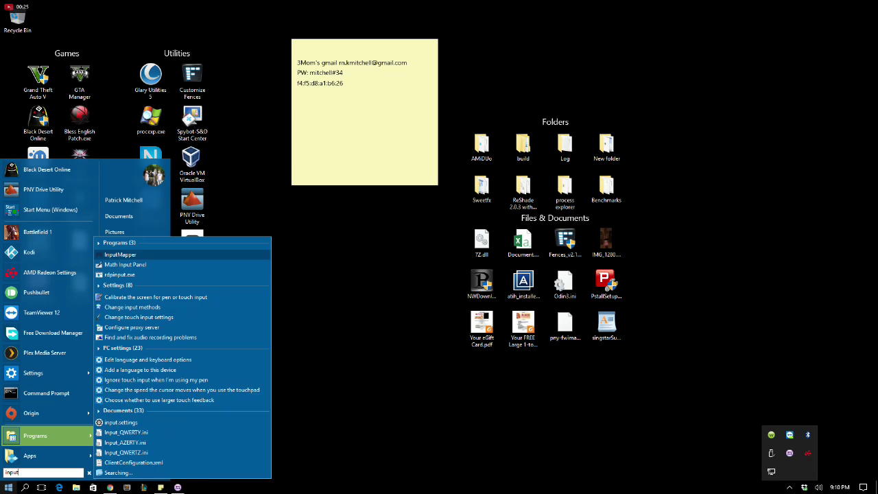
pyautogui.press('Return')
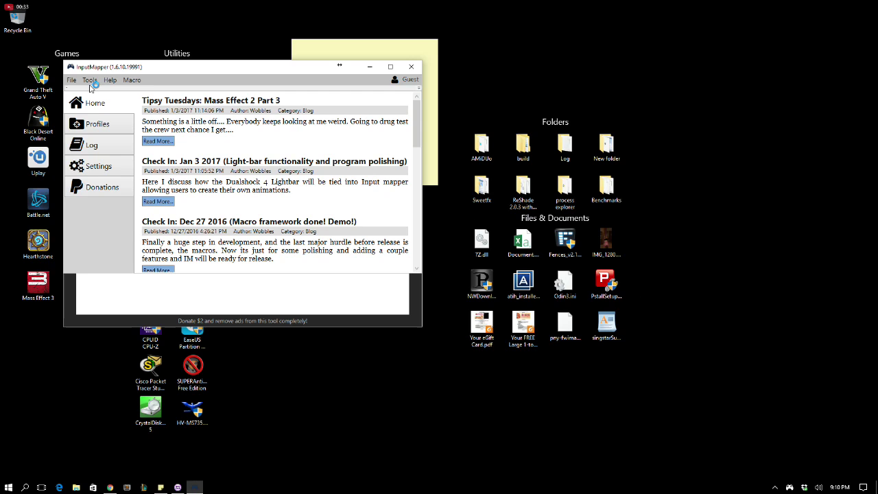
pyautogui.click(87, 106)
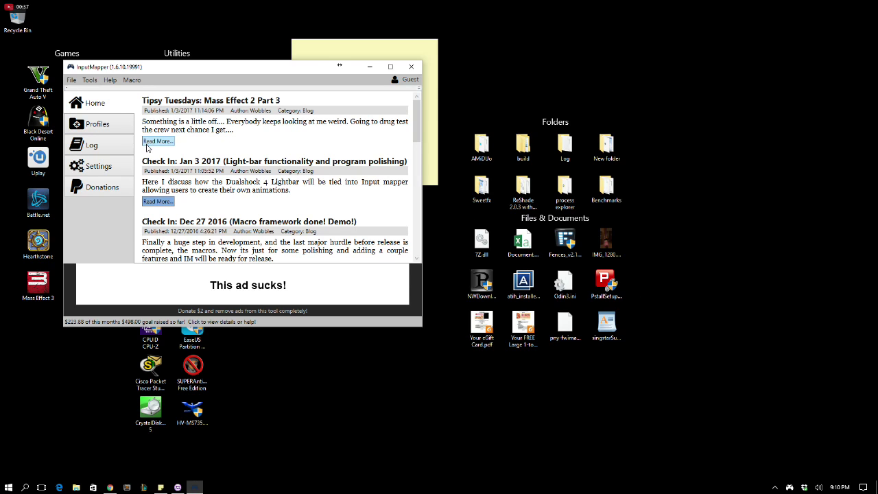
# - Create a new InputMapper profile named 360 with Xbox 360 controller emulation and save it
pyautogui.click(97, 129)
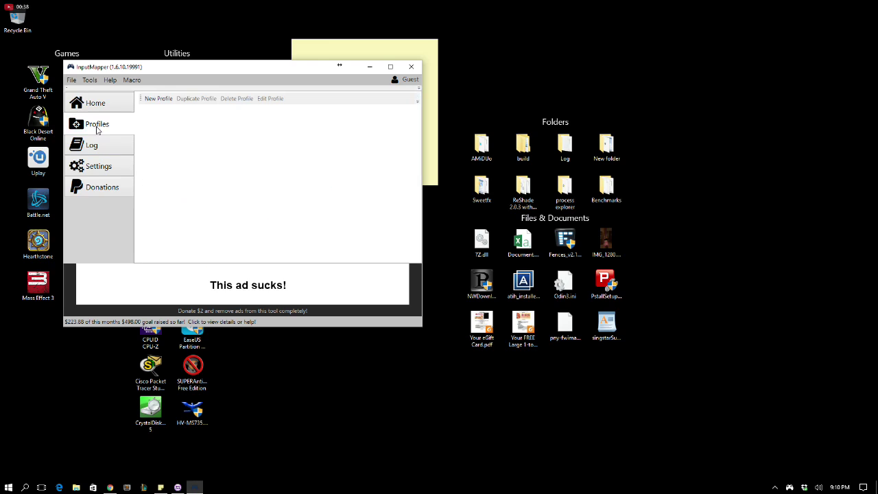
pyautogui.click(163, 99)
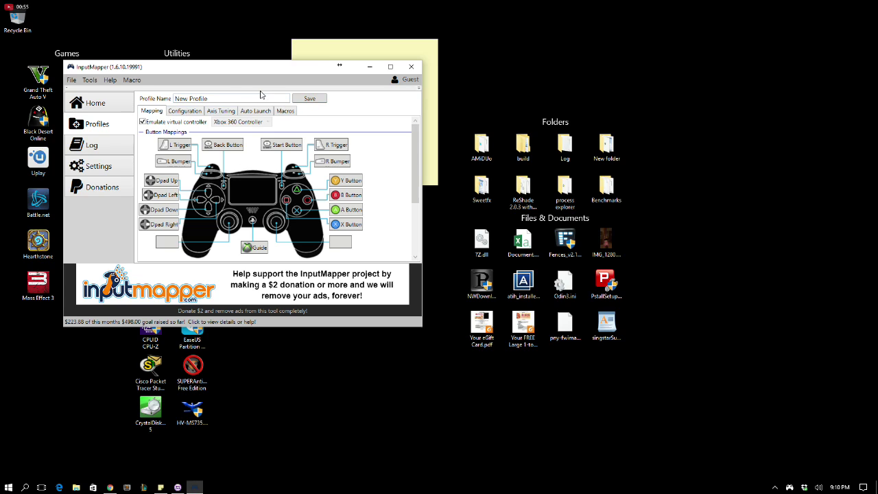
pyautogui.moveTo(249, 96); pyautogui.dragTo(173, 98)
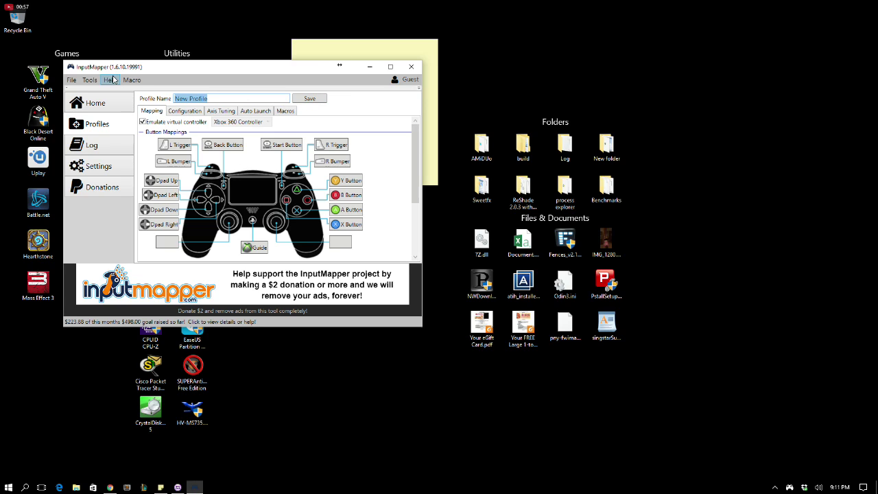
pyautogui.write('360')
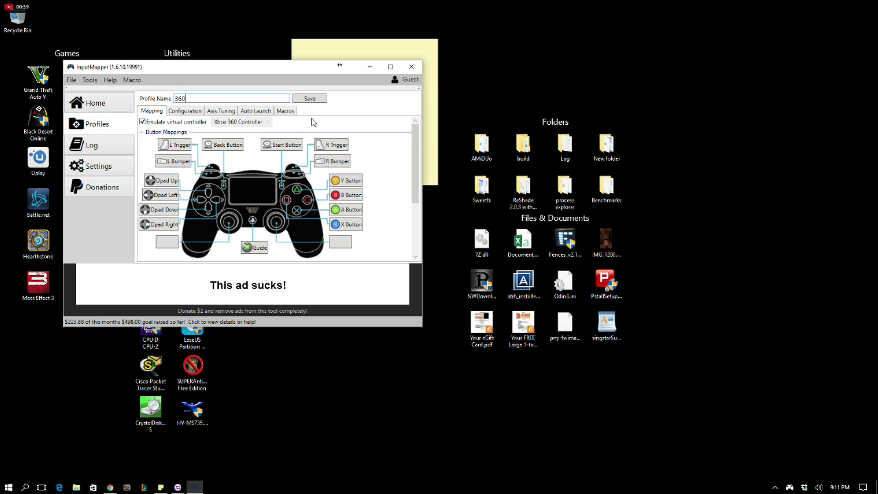
pyautogui.click(316, 99)
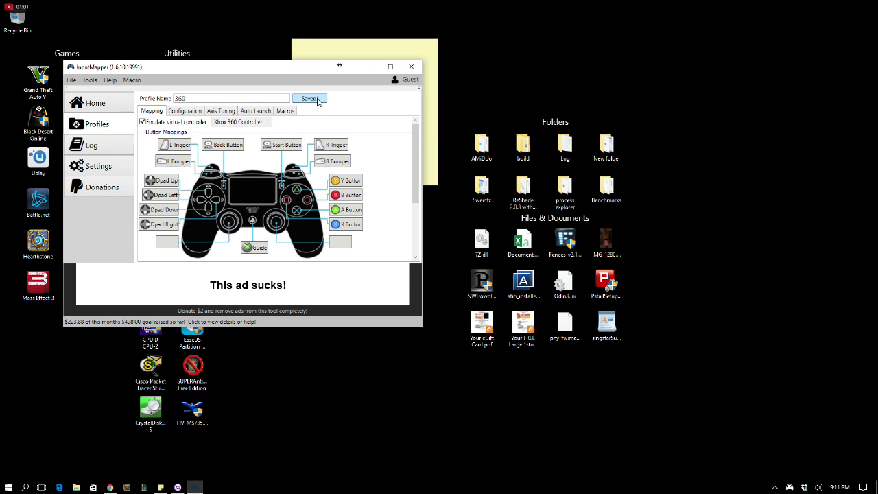
pyautogui.click(89, 80)
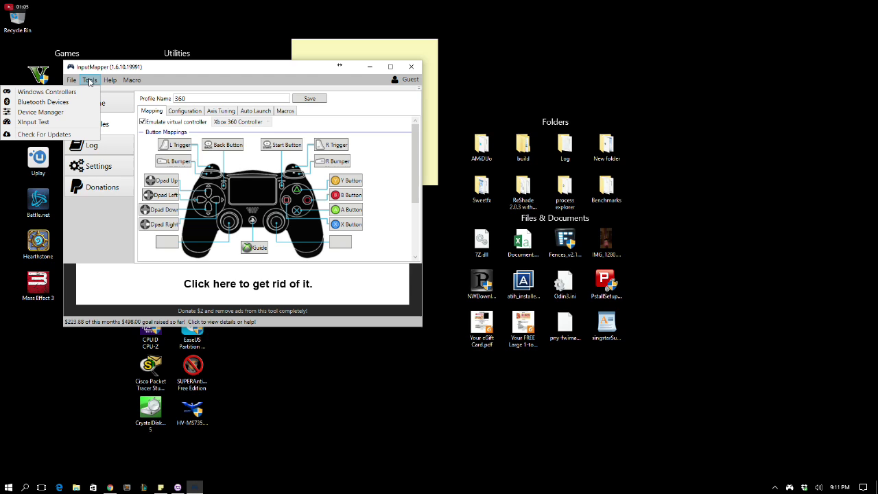
pyautogui.click(72, 80)
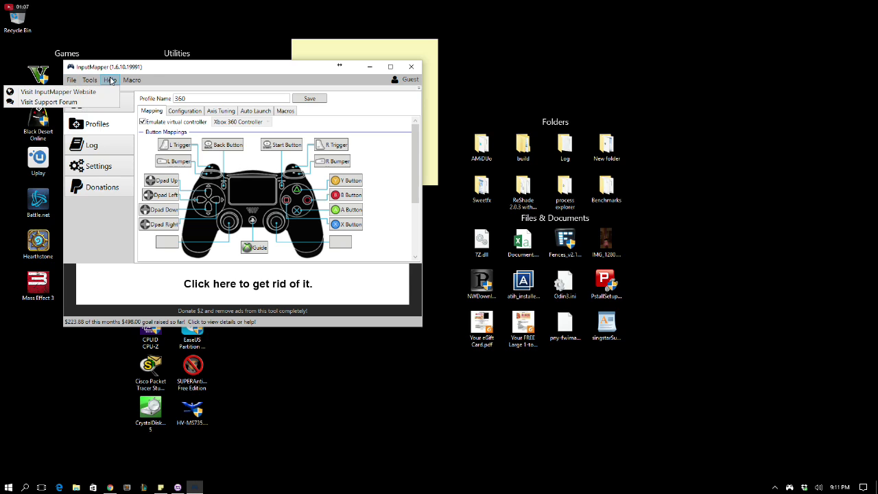
pyautogui.click(132, 80)
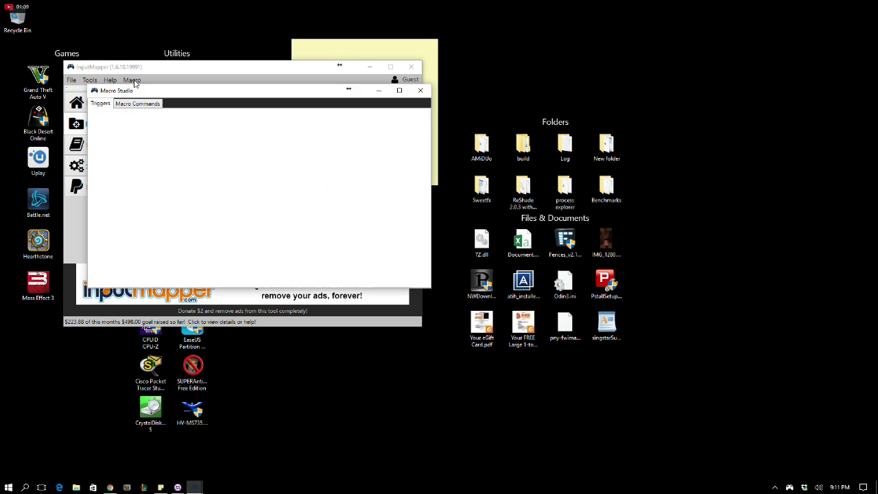
pyautogui.click(420, 90)
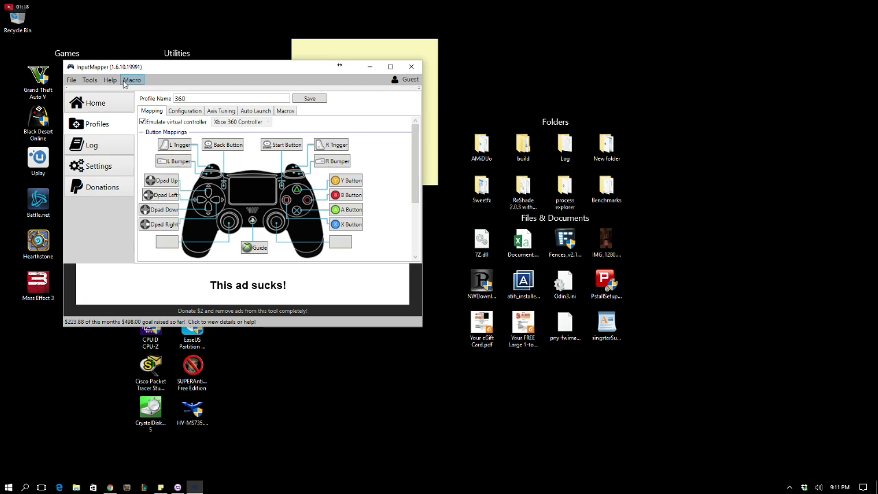
pyautogui.click(90, 107)
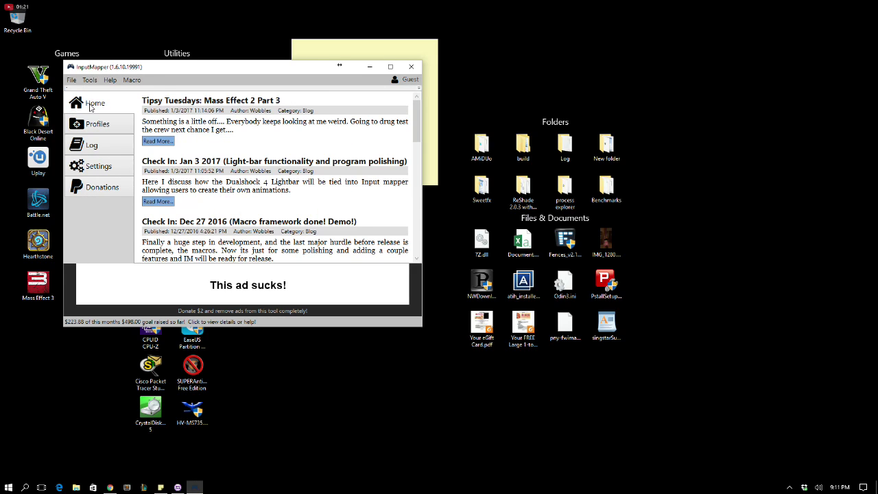
pyautogui.click(92, 81)
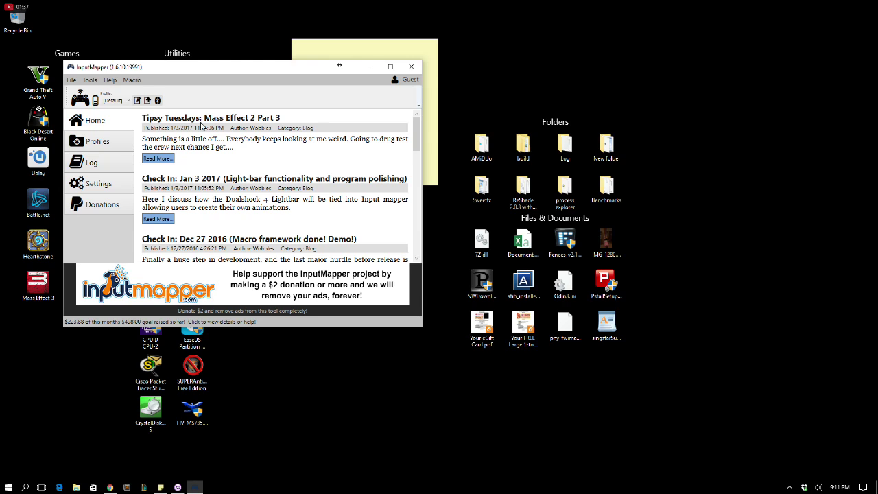
# - Open the connected controller's profile for editing and try to save it under the name 360
pyautogui.click(146, 101)
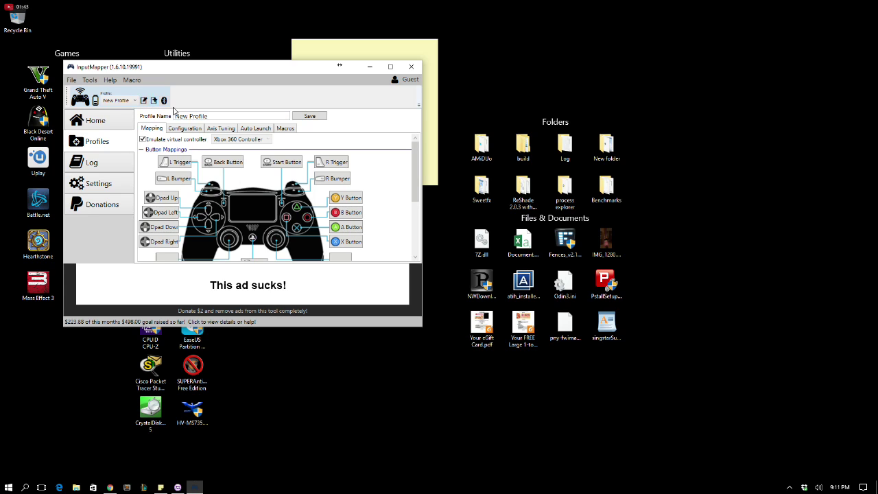
pyautogui.click(106, 122)
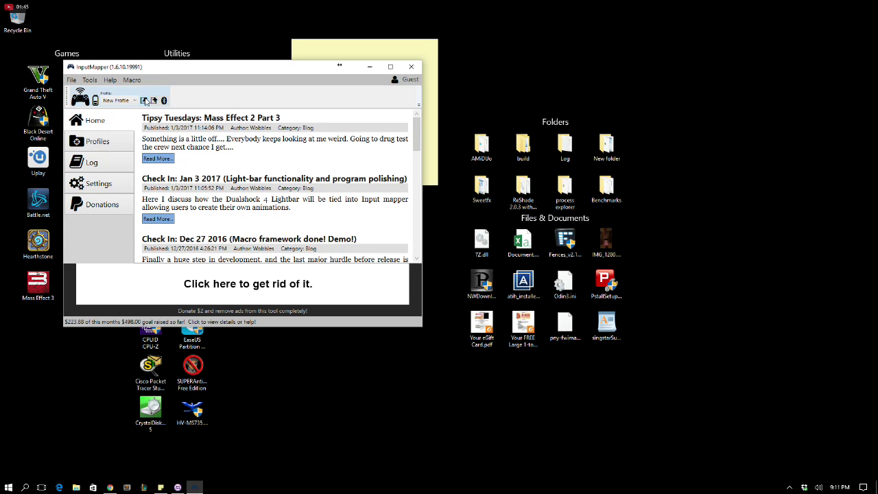
pyautogui.click(145, 102)
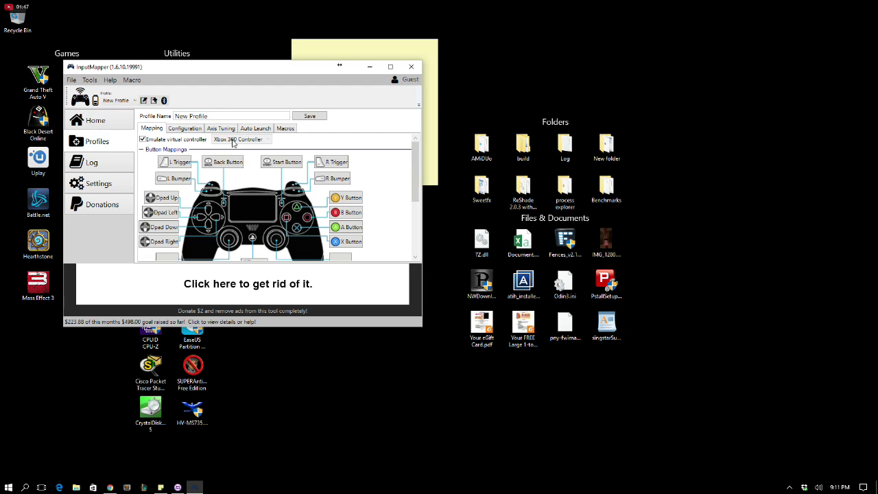
pyautogui.moveTo(223, 117); pyautogui.dragTo(146, 111)
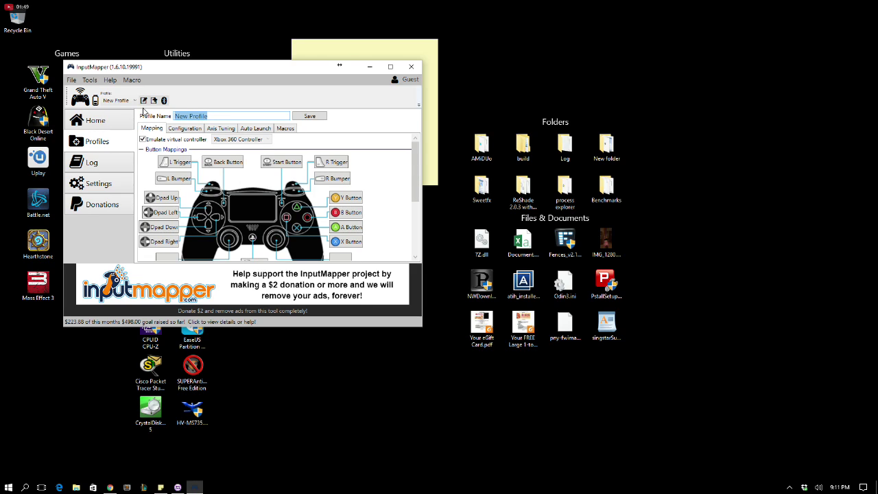
pyautogui.write('360')
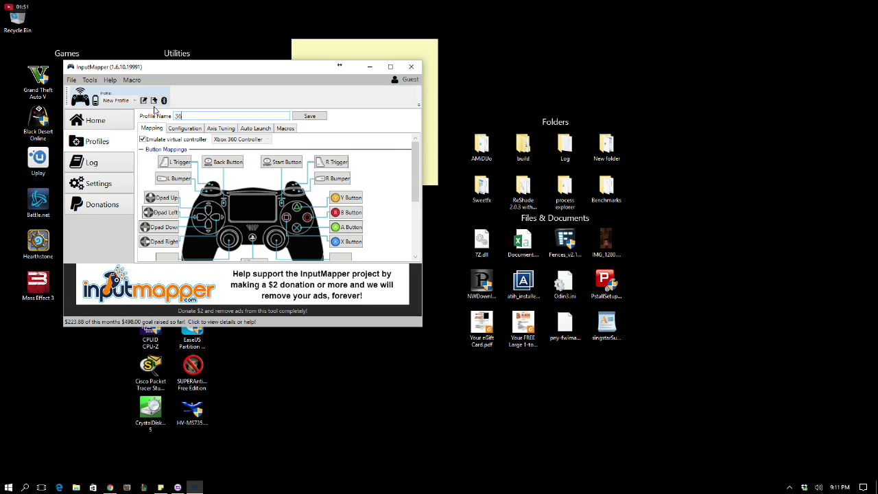
pyautogui.click(318, 115)
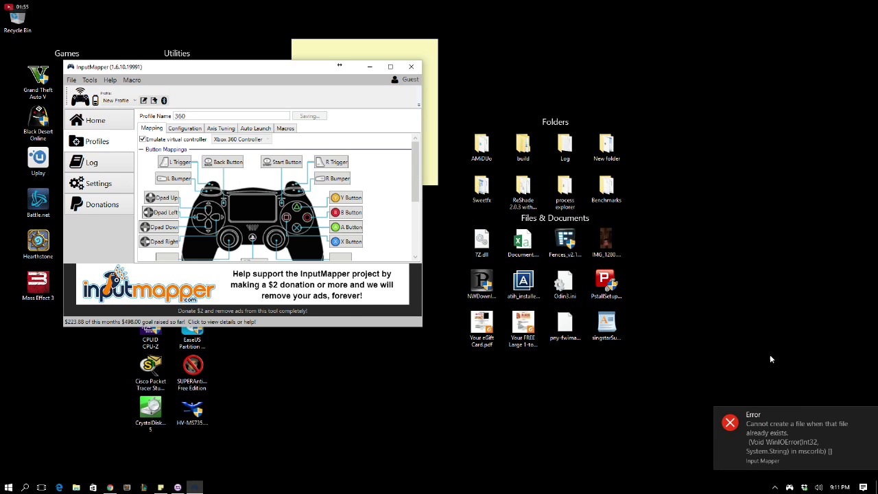
pyautogui.click(197, 118)
pyautogui.write('1')
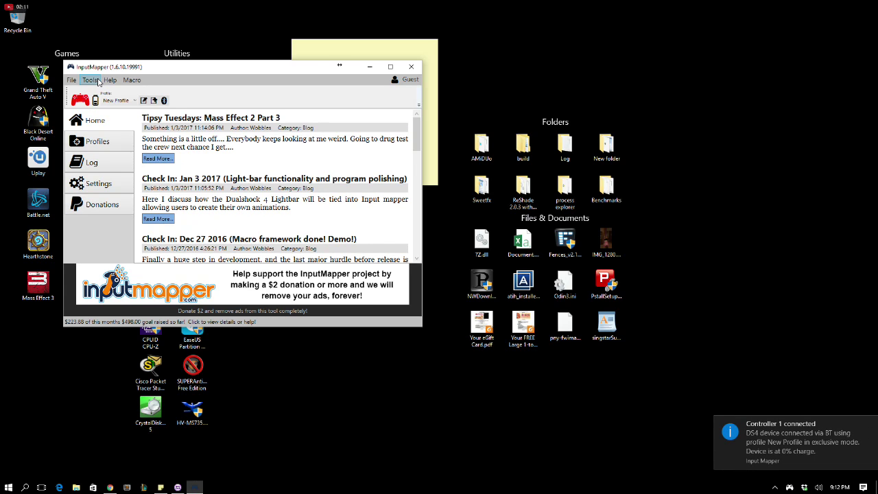
# - Assign the 360 profile to the connected controller and select that profile in the profile list
pyautogui.click(112, 100)
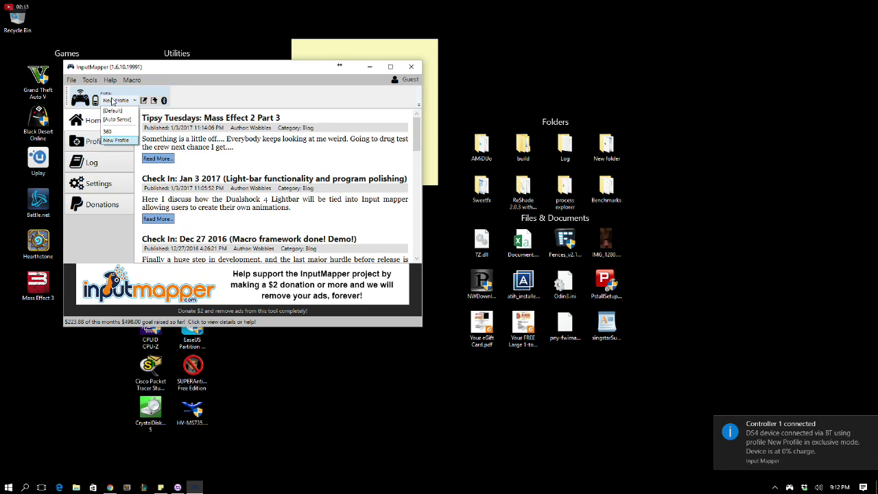
pyautogui.click(108, 131)
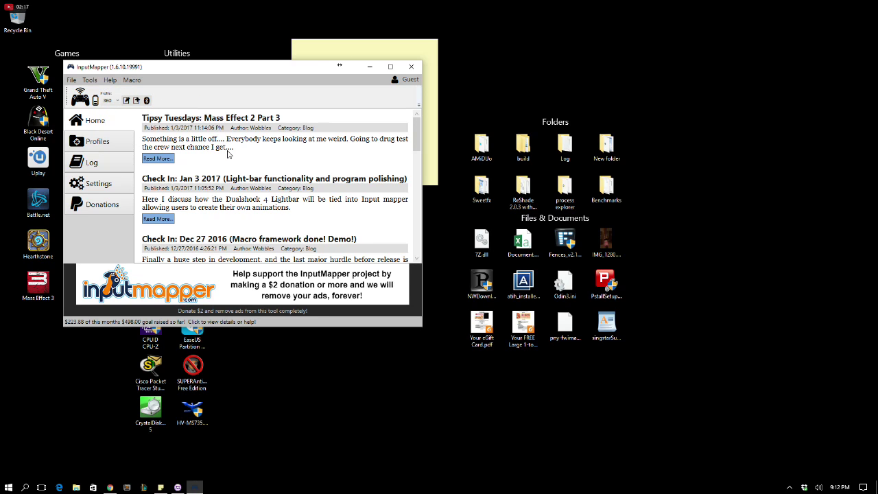
pyautogui.click(90, 142)
pyautogui.click(146, 127)
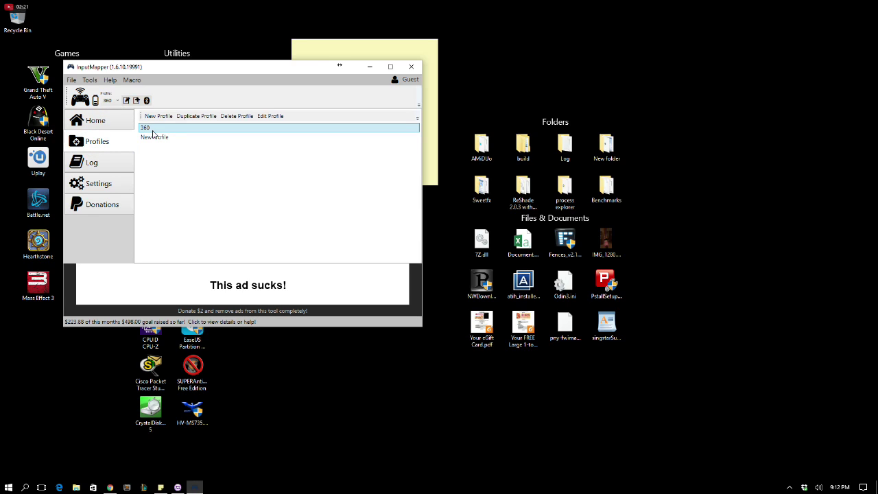
# - Look over the macro commands and triggers in Macro Studio, then close it while keeping InputMapper running
pyautogui.click(98, 80)
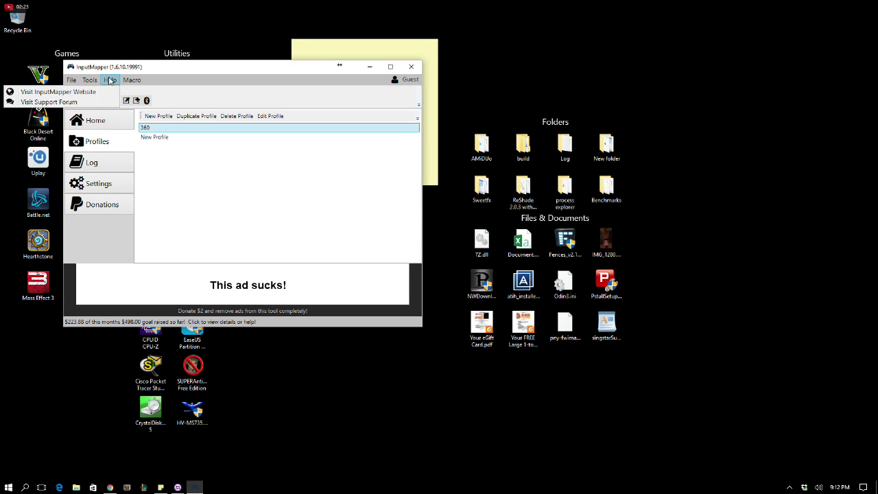
pyautogui.click(131, 80)
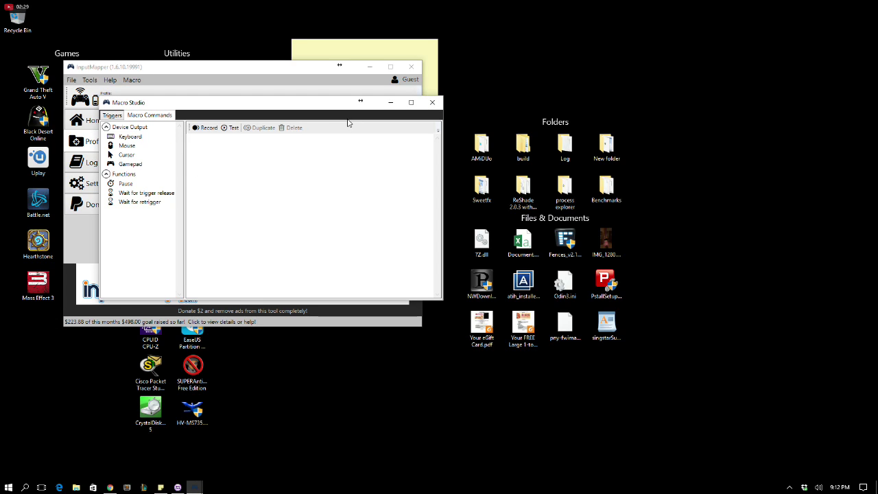
pyautogui.click(109, 117)
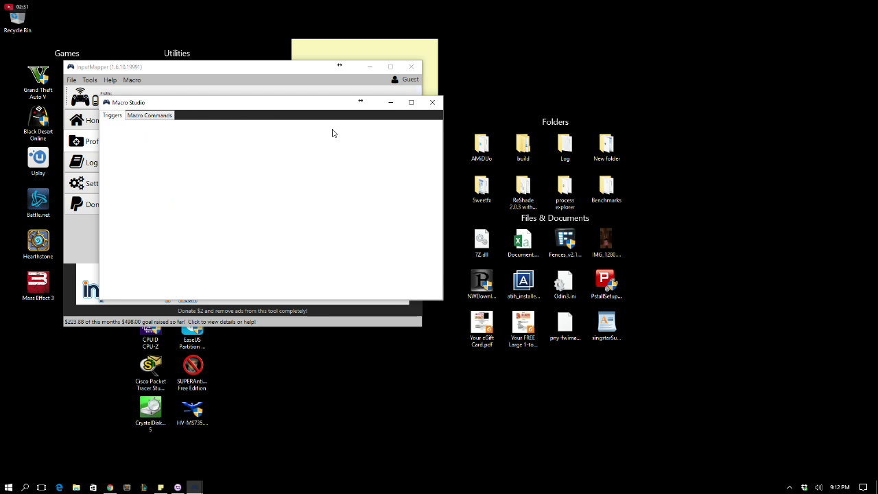
pyautogui.click(433, 103)
pyautogui.click(410, 66)
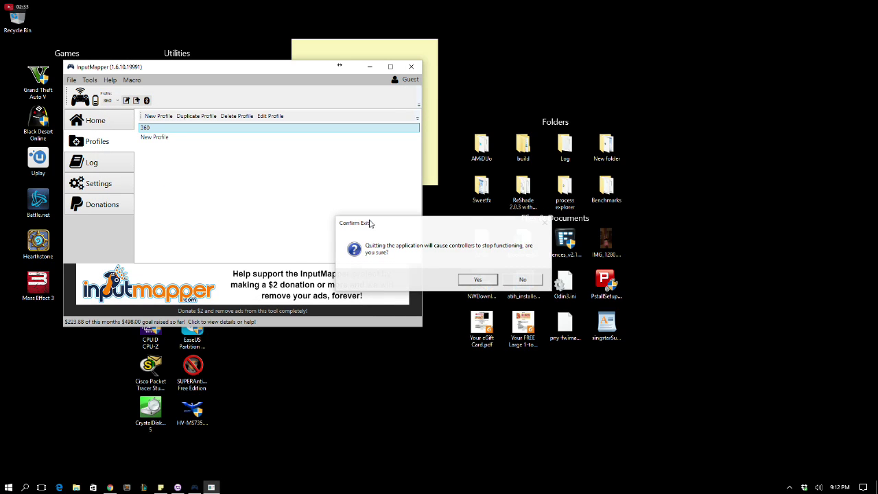
pyautogui.click(516, 280)
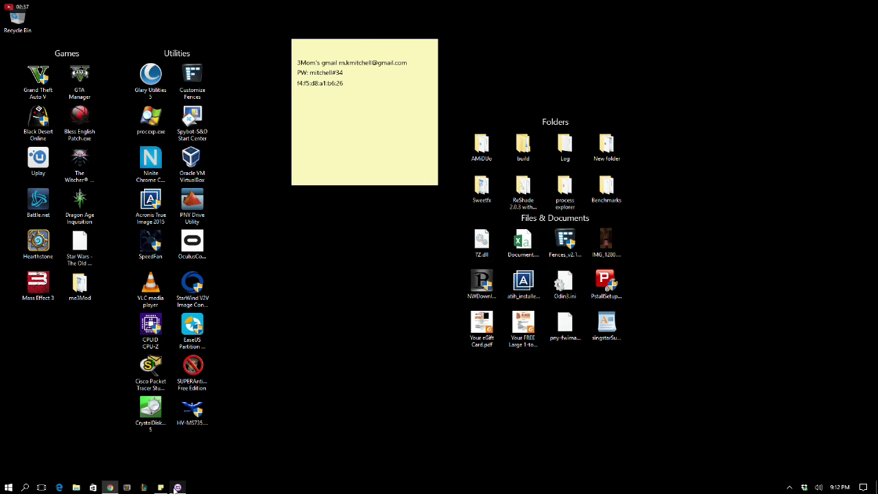
# - Launch Mass Effect 3 from the desktop and resume the current game
pyautogui.click(41, 291)
pyautogui.doubleClick(41, 289)
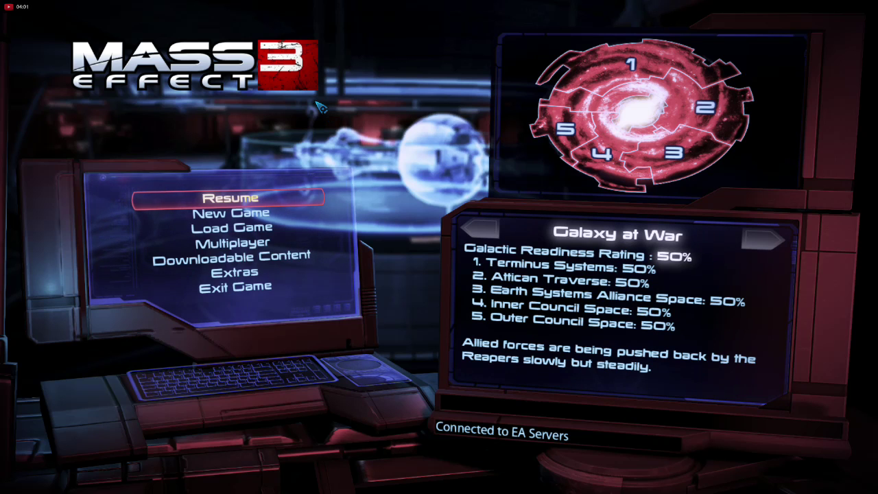
pyautogui.click(221, 199)
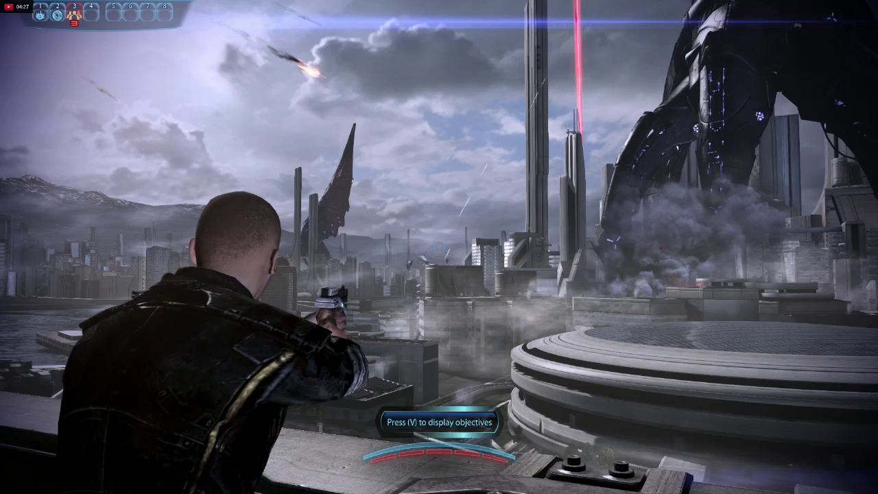
pyautogui.hotkey('alt', 'Tab')
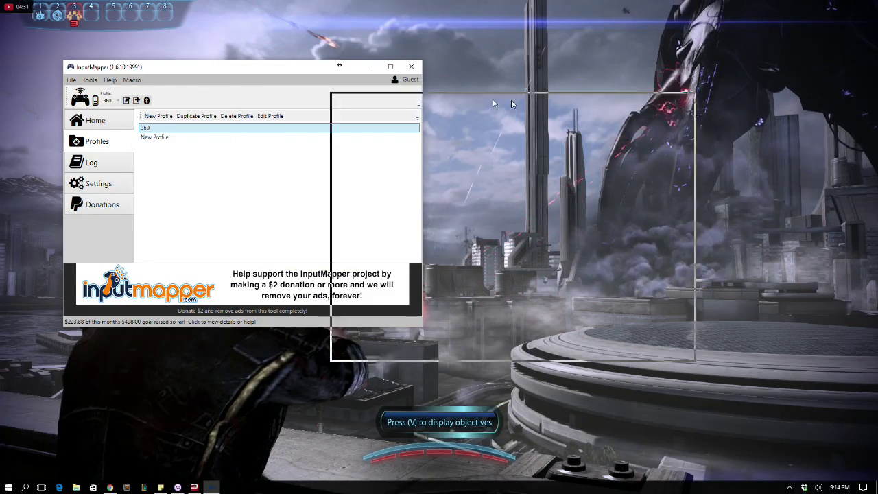
pyautogui.hotkey('alt', 'Tab')
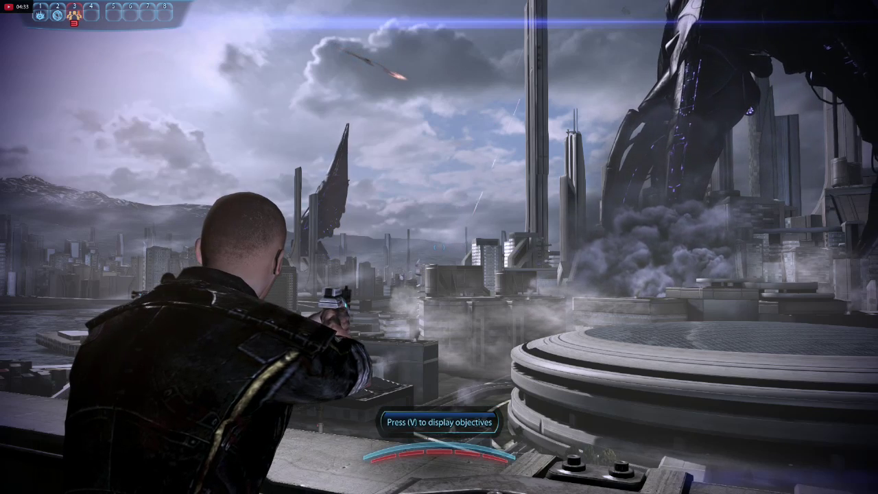